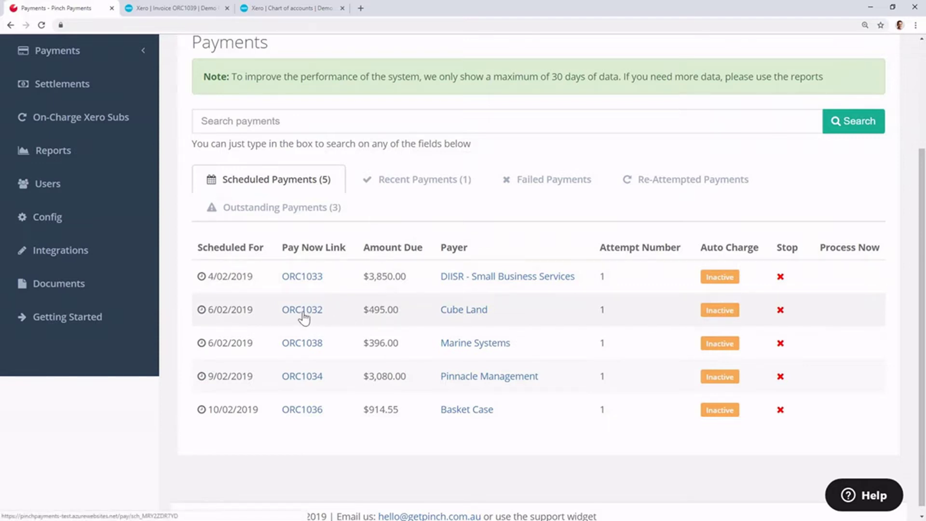
Step: Pay Cube Land's $495.00 invoice ORC1032 by credit card and close the receipt tab
left_click(303, 311)
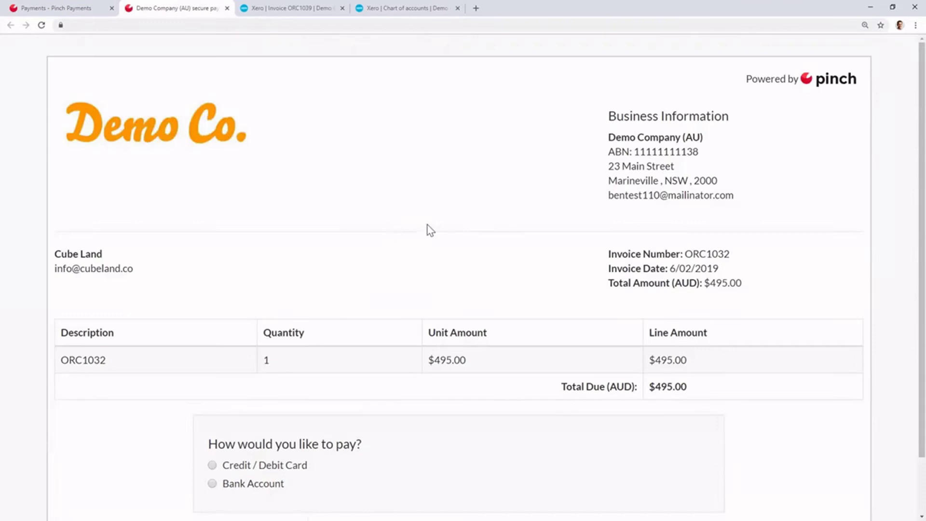
scroll(413, 224, "down", 2)
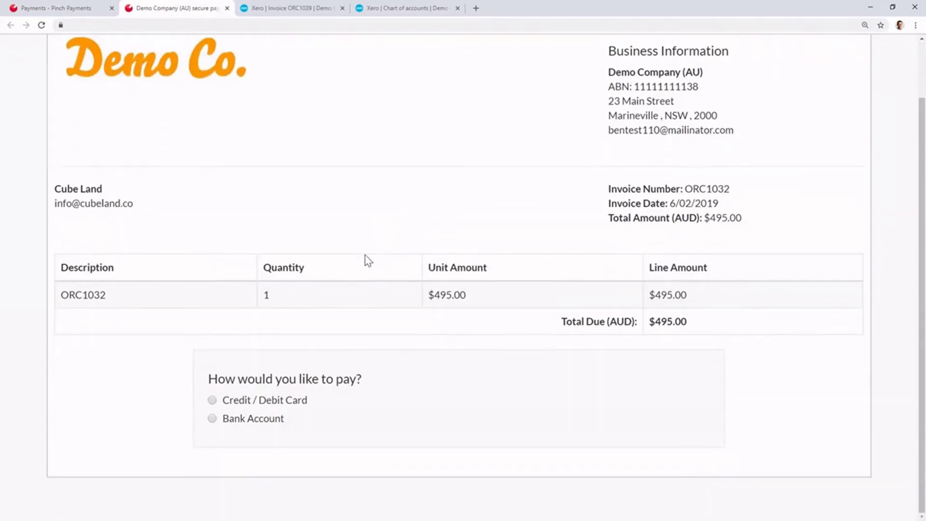
left_click(260, 403)
scroll(291, 334, "down", 5)
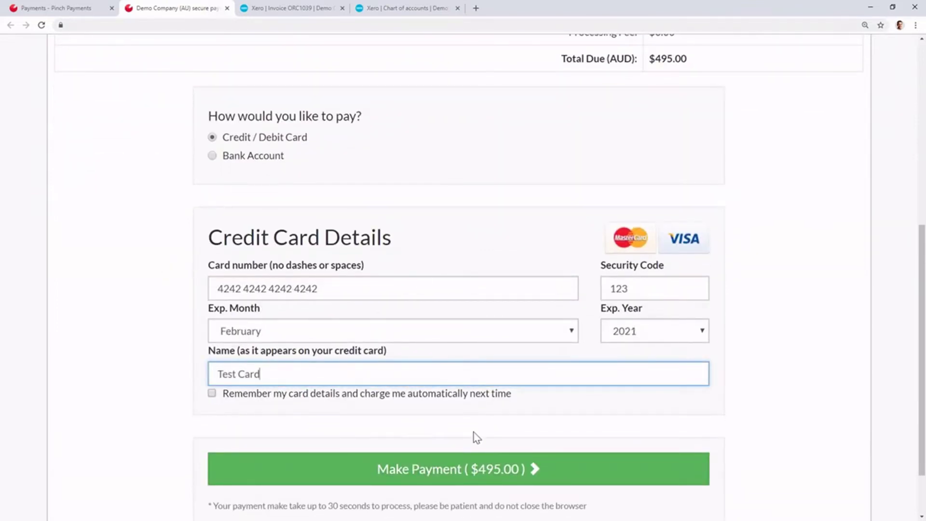
left_click(459, 477)
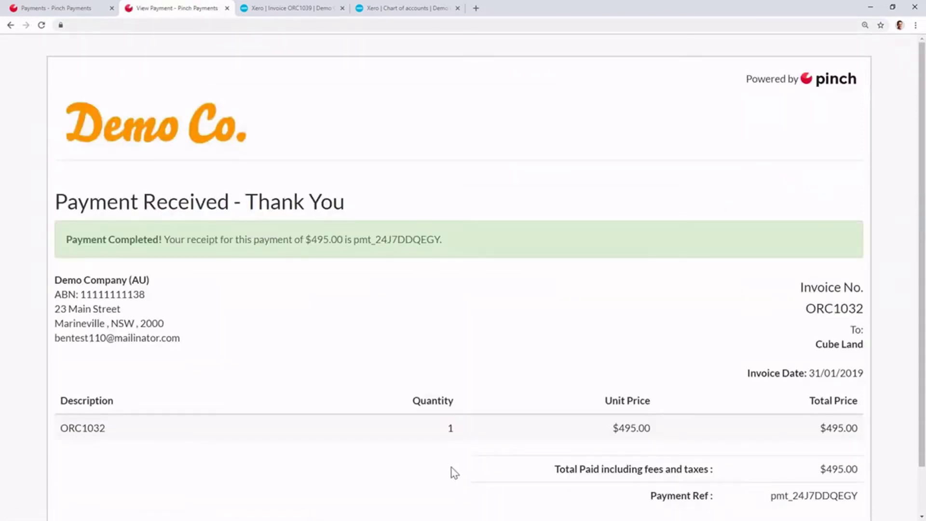
middle_click(168, 6)
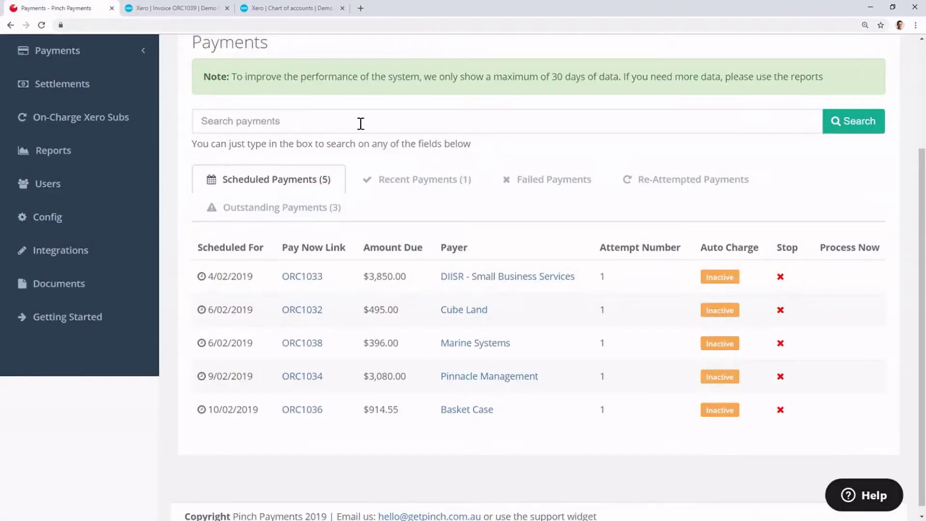
Step: Reload the Payments list and check that ORC1032 appears under Recent Payments
key("F5")
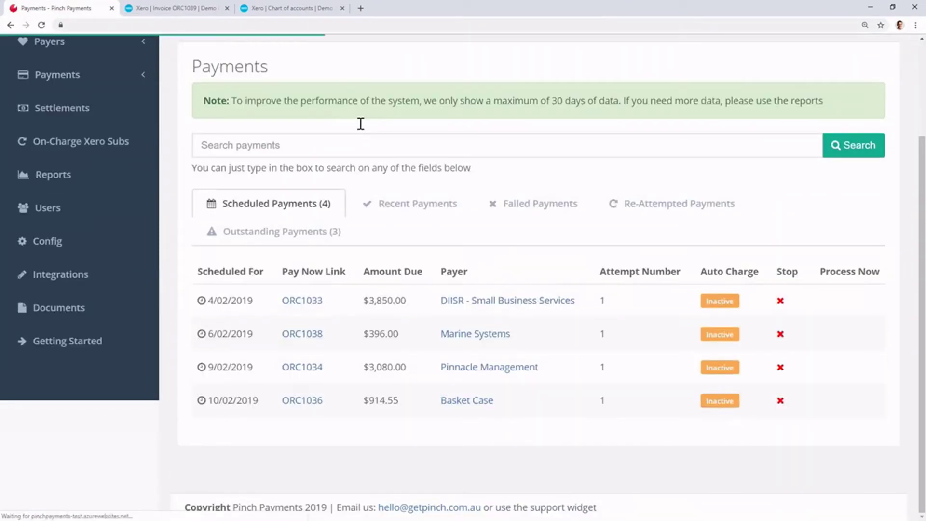
left_click(413, 203)
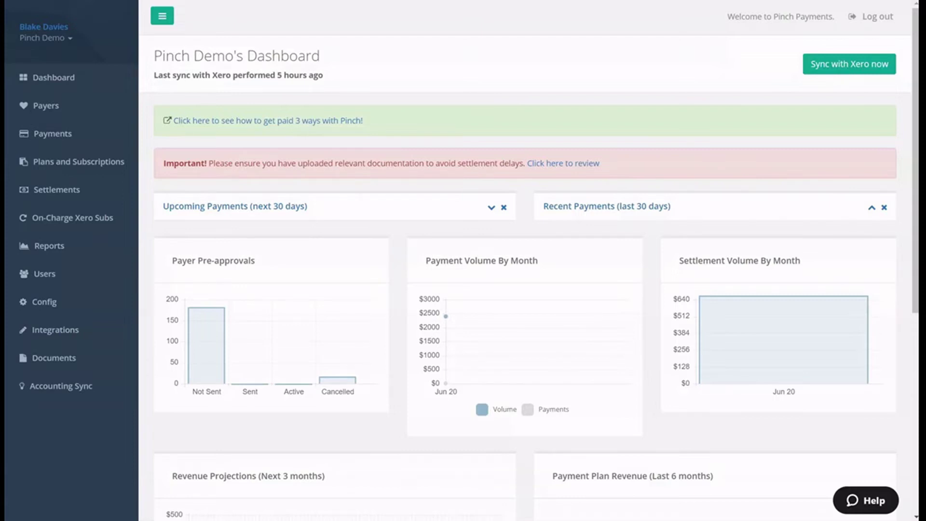
Step: Send a pre-approval request to Class Aptent Foundation from its payer details page
left_click(44, 107)
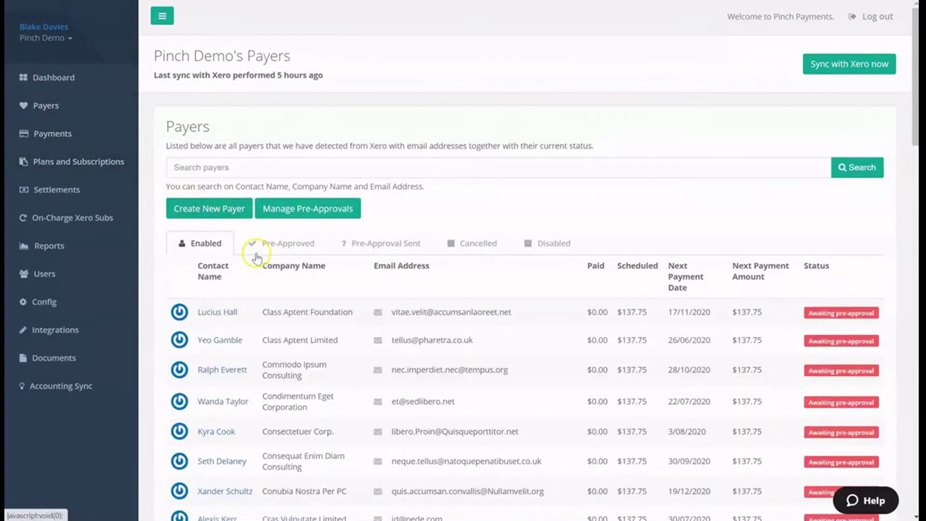
left_click(221, 314)
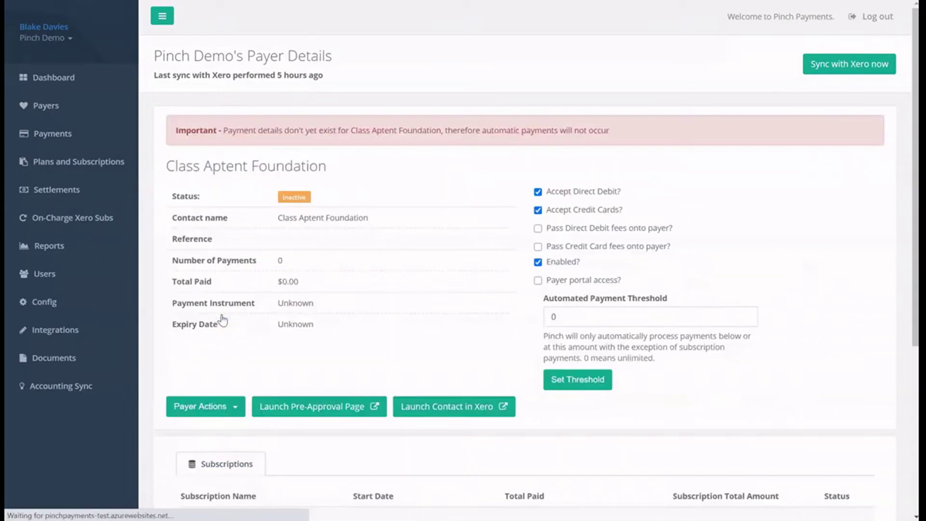
left_click(234, 408)
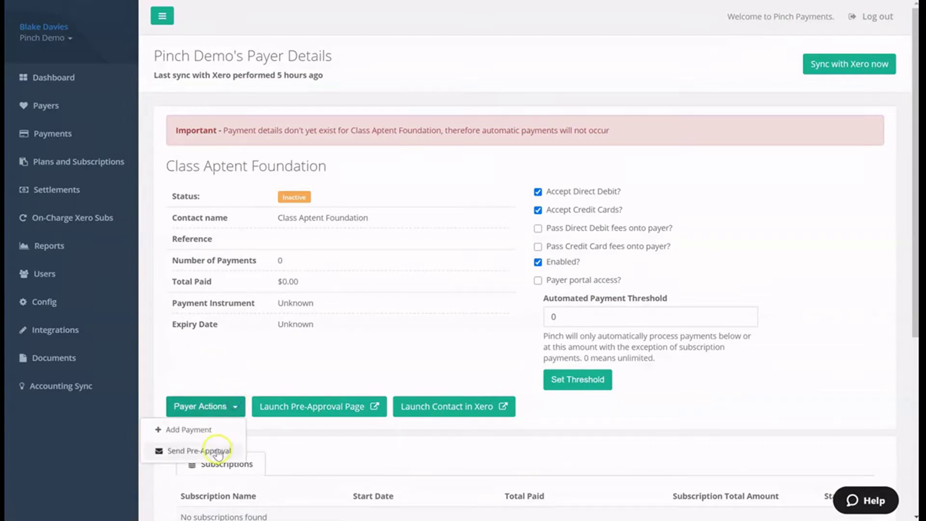
left_click(217, 451)
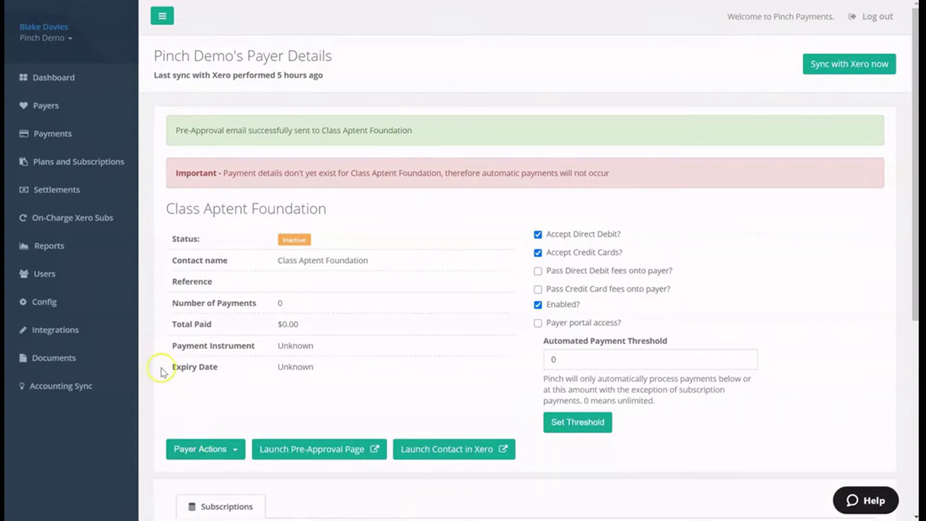
Step: Show the pre-approval request and confirmation email templates under Config's Emails settings
left_click(42, 297)
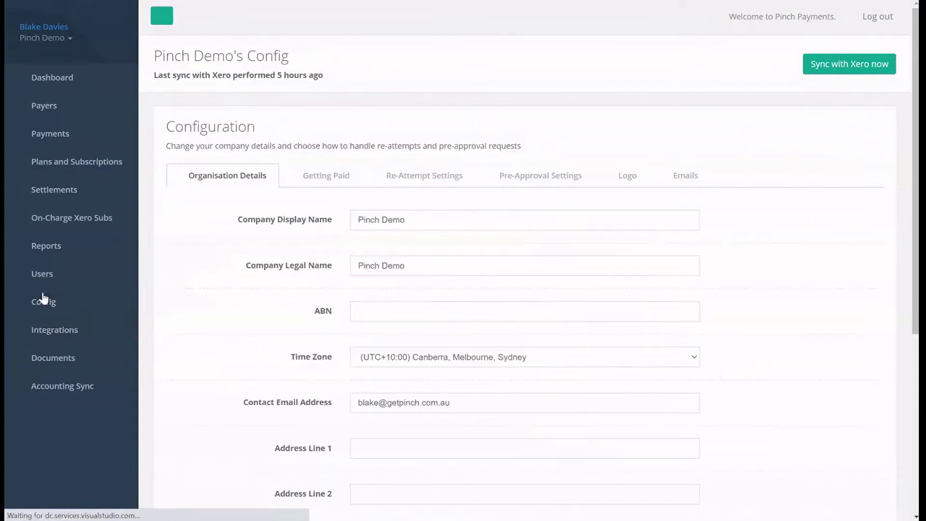
left_click(699, 179)
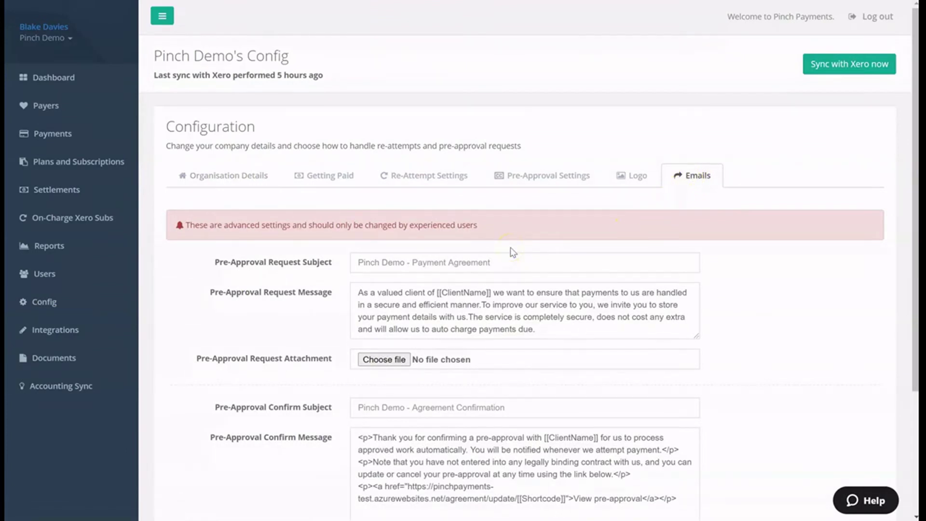
scroll(492, 325, "down", 3)
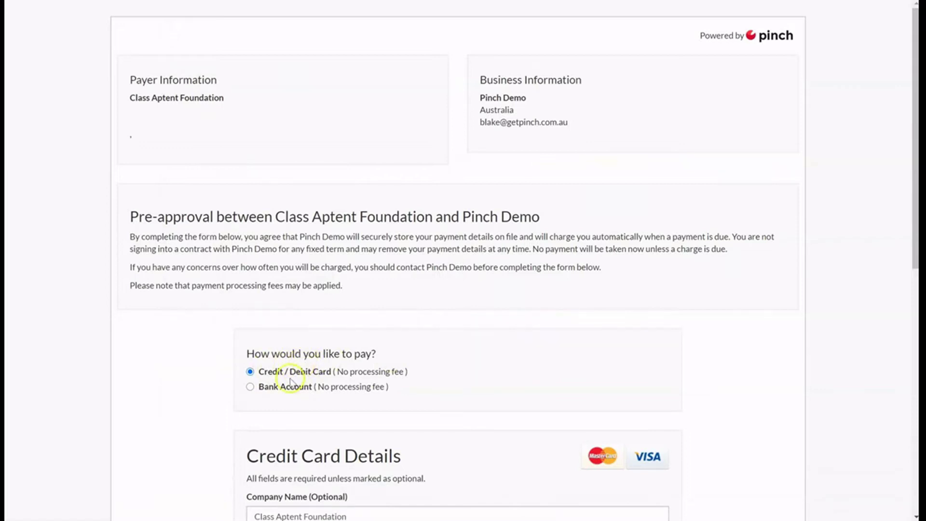
Step: Confirm Class Aptent Foundation's pre-approval agreement using credit card details
scroll(287, 384, "down", 9)
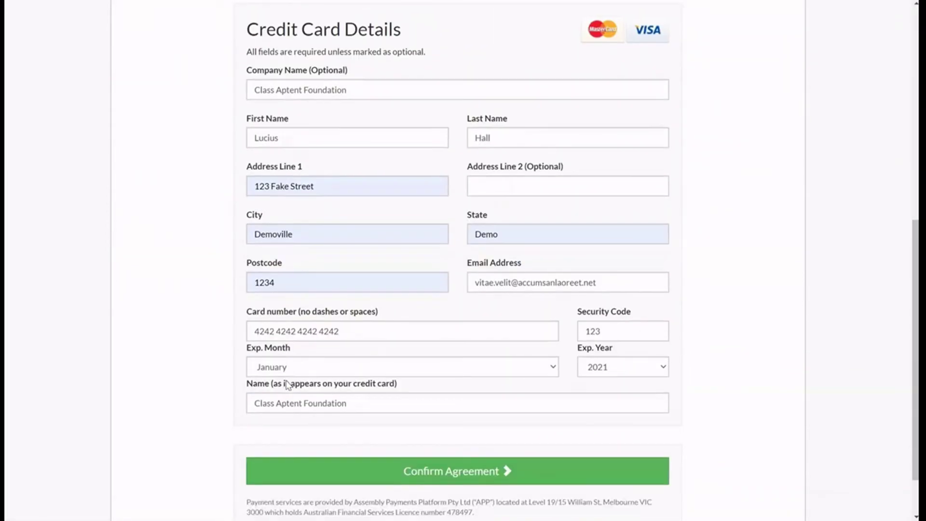
scroll(288, 384, "down", 1)
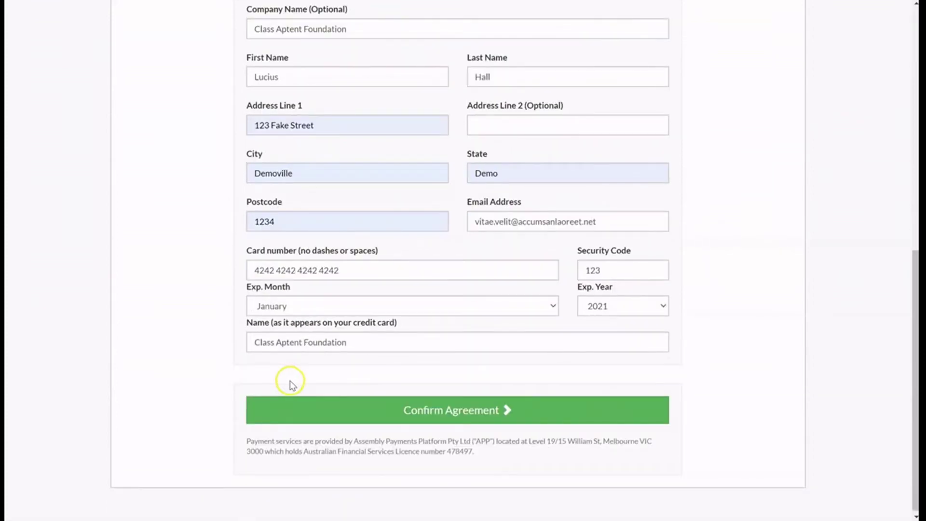
left_click(364, 415)
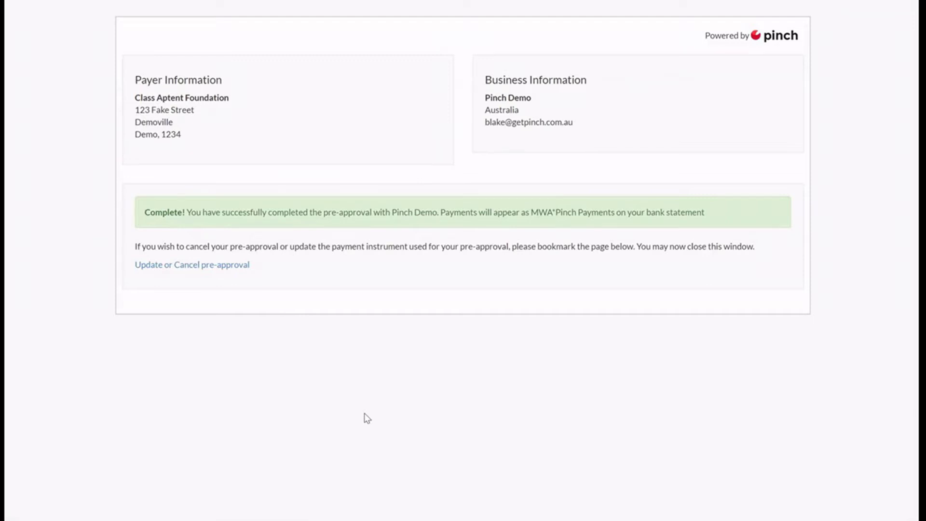
Step: Close the pre-approval tab and view Payers, where Class Aptent Foundation is Active
key("ctrl+w")
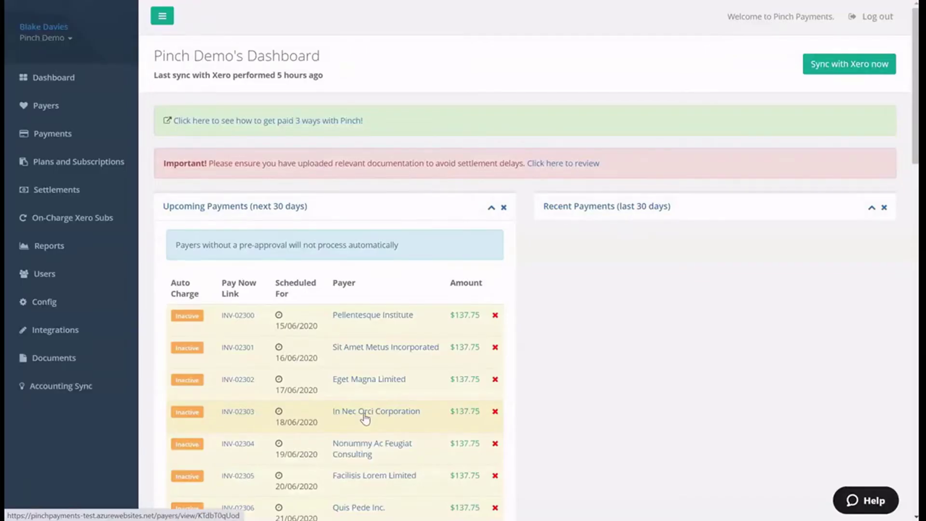
left_click(56, 106)
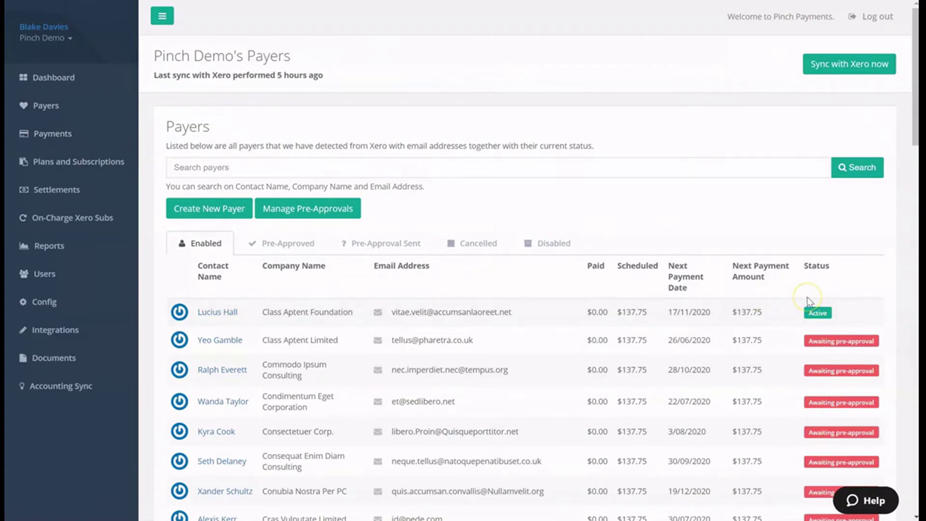
Step: Send pre-approvals to Class Aptent Limited, Commodo Ipsum Consulting and Condimentum Eget Corporation
left_click(326, 208)
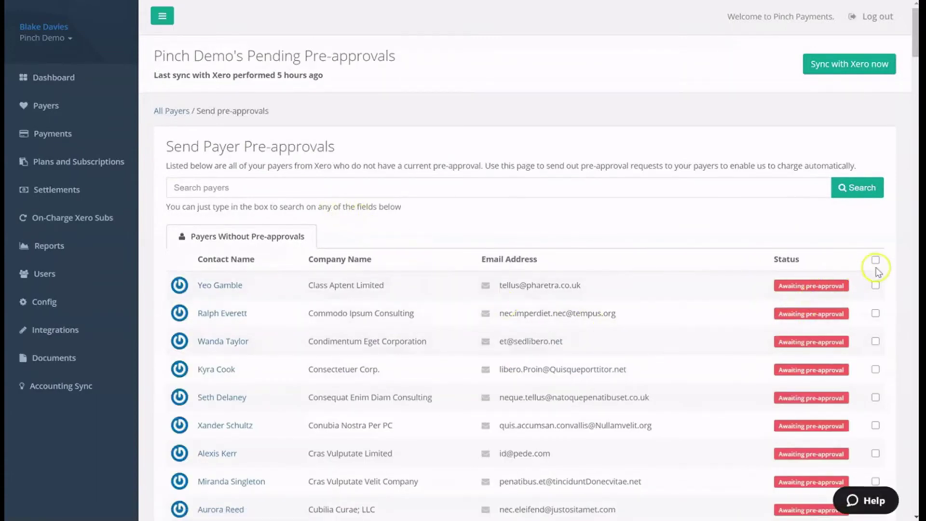
left_click(875, 285)
left_click(875, 313)
left_click(875, 341)
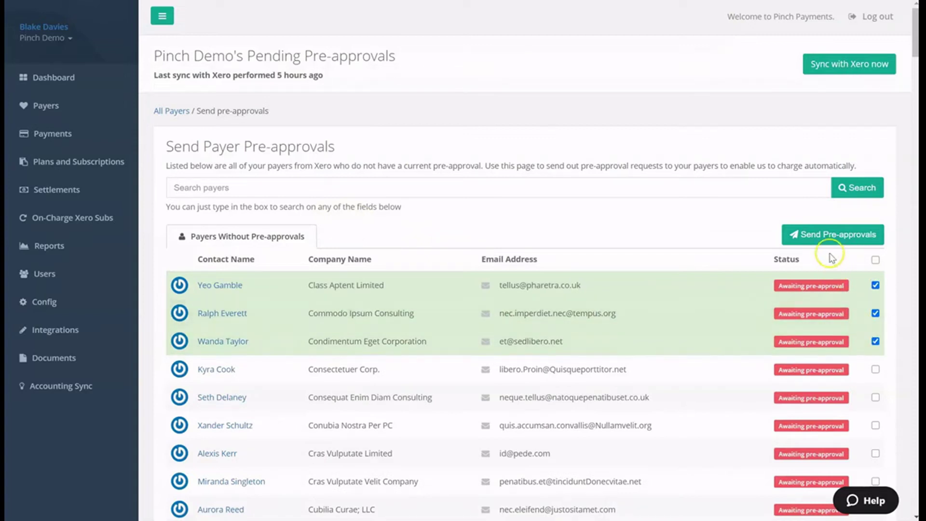
left_click(826, 235)
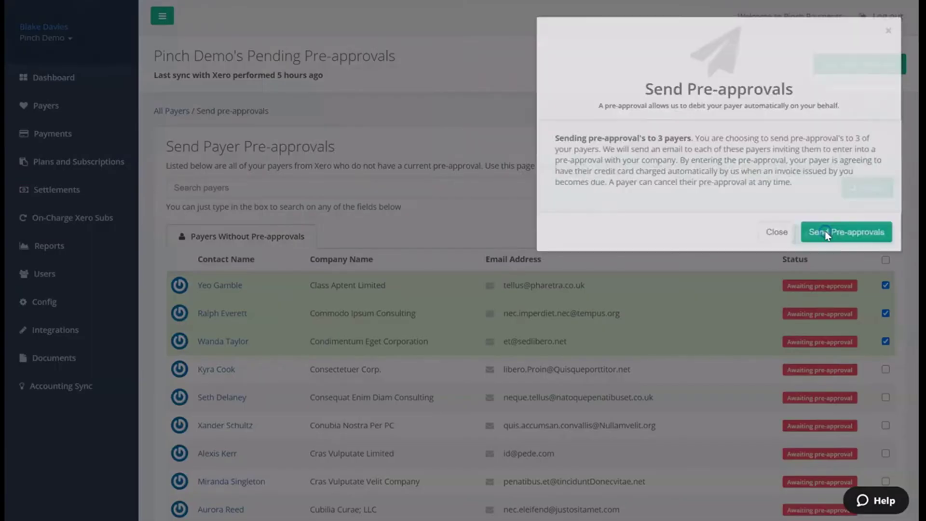
left_click(570, 236)
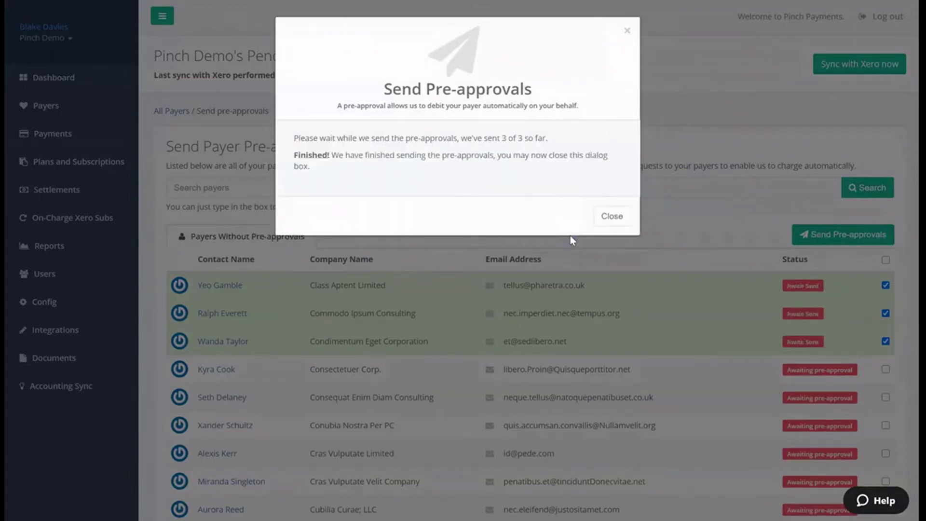
left_click(604, 217)
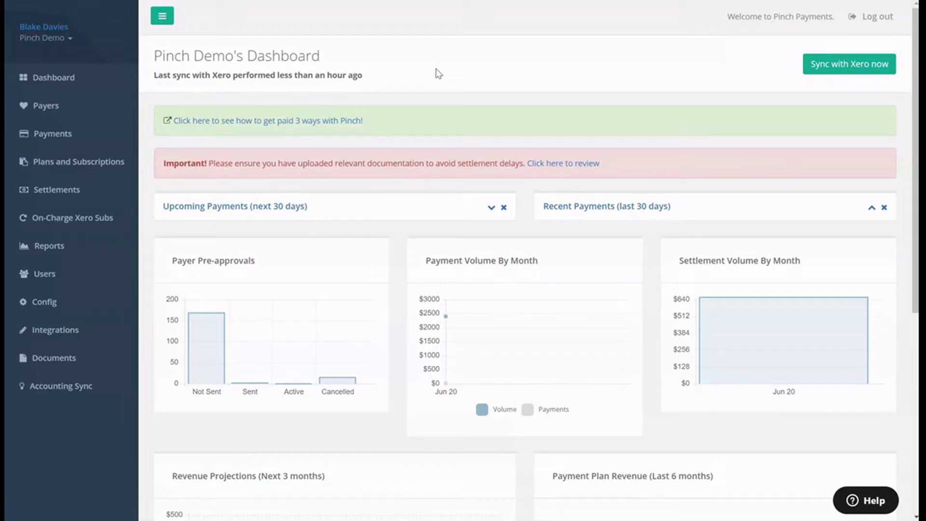
Step: Open the Plans and Subscriptions page listing the Intermediate Level and Entry Level plans
left_click(421, 76)
left_click(87, 162)
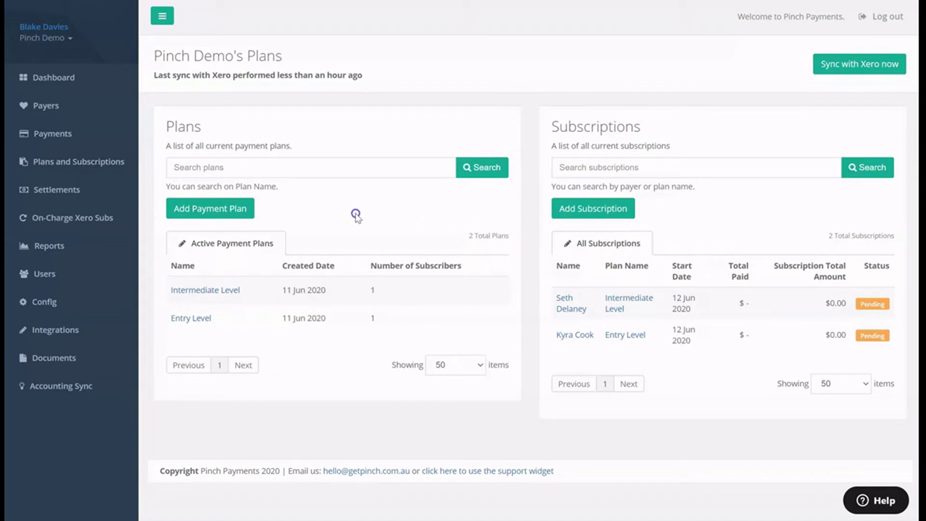
Step: Start a new plan with a $100 fixed commencement fee charged immediately
left_click(215, 208)
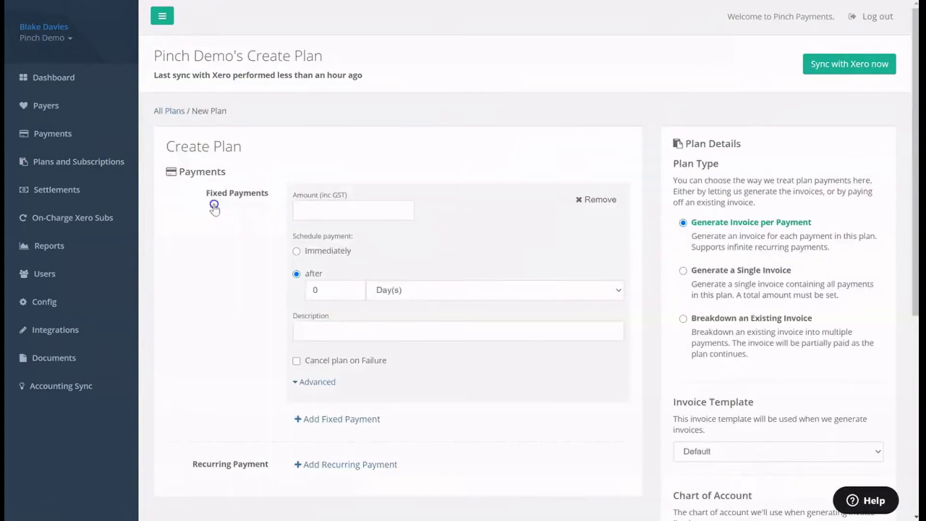
left_click(304, 209)
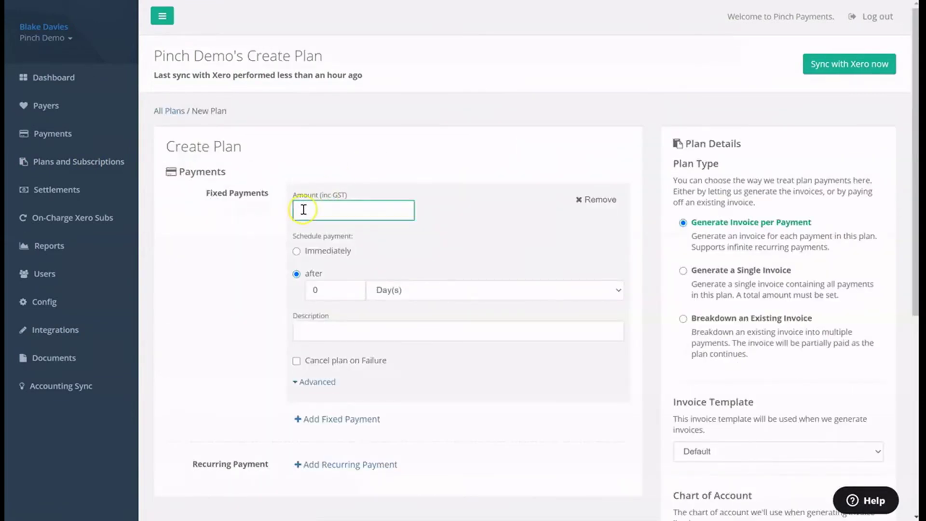
left_click(296, 251)
left_click(306, 314)
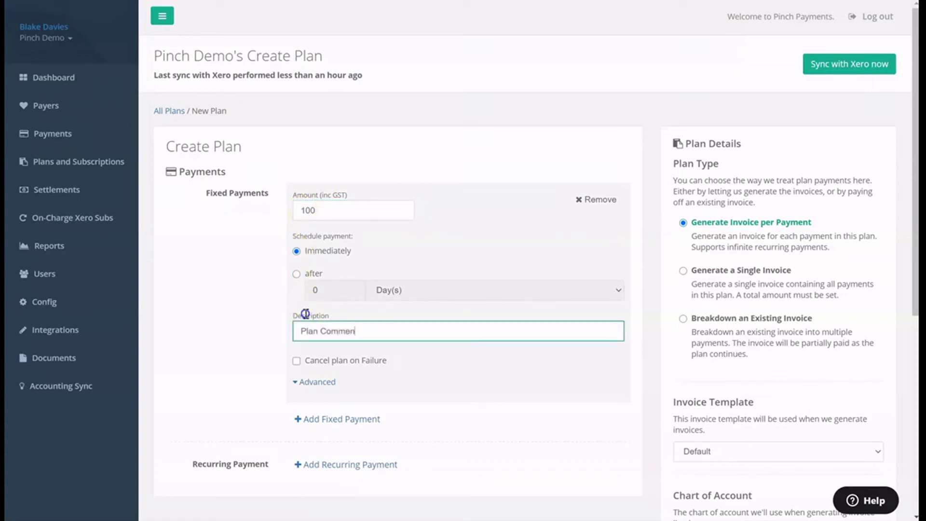
Step: Add a $25 recurring payment that starts after 1 month
left_click(308, 464)
scroll(316, 444, "down", 8)
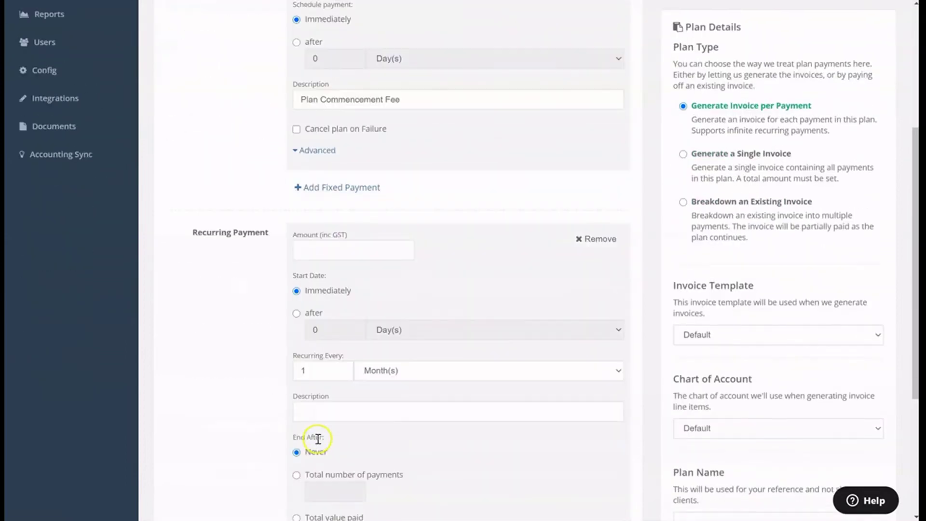
left_click(322, 116)
type("25")
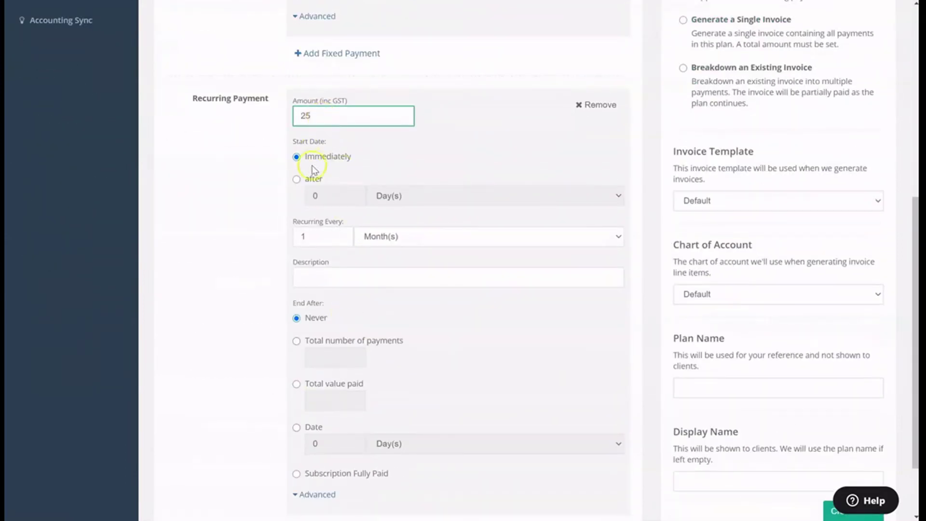
left_click(296, 179)
left_click(356, 192)
left_click(393, 196)
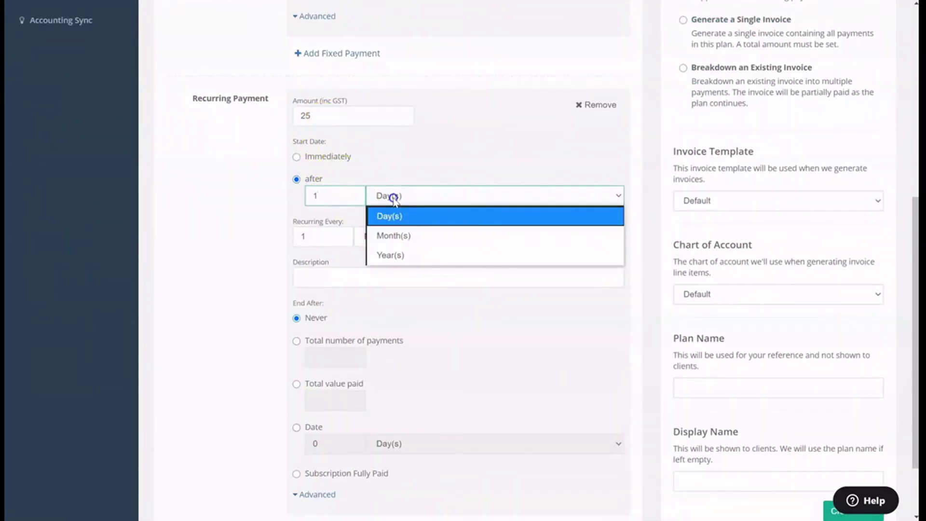
left_click(393, 235)
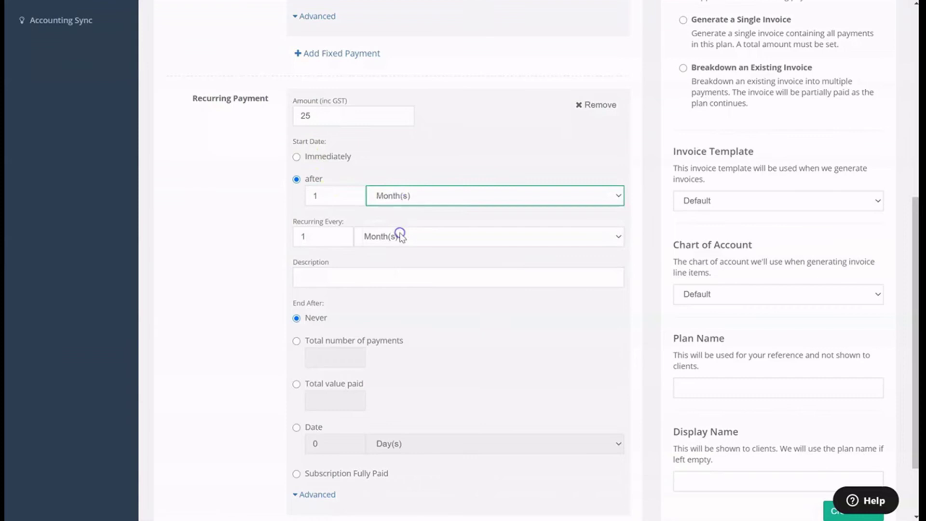
Step: Describe the recurring payment as 'Monthly Plan Fee' and end it after 12 payments
left_click(323, 276)
type("Monthly Plan Fee")
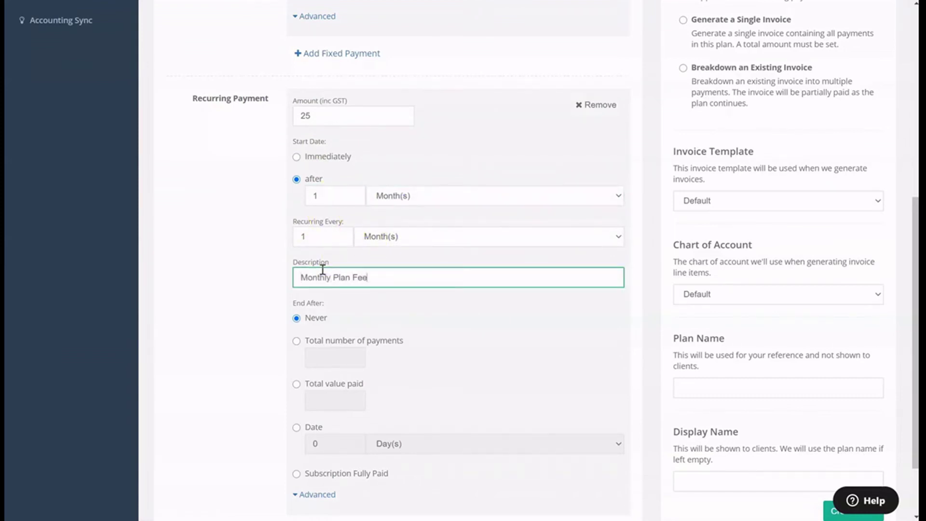
scroll(323, 270, "down", 2)
left_click(297, 281)
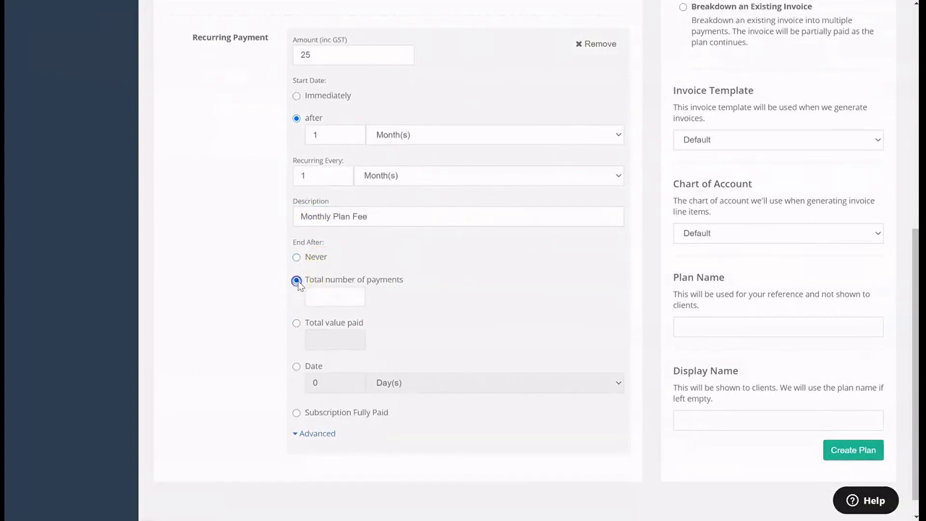
left_click(329, 295)
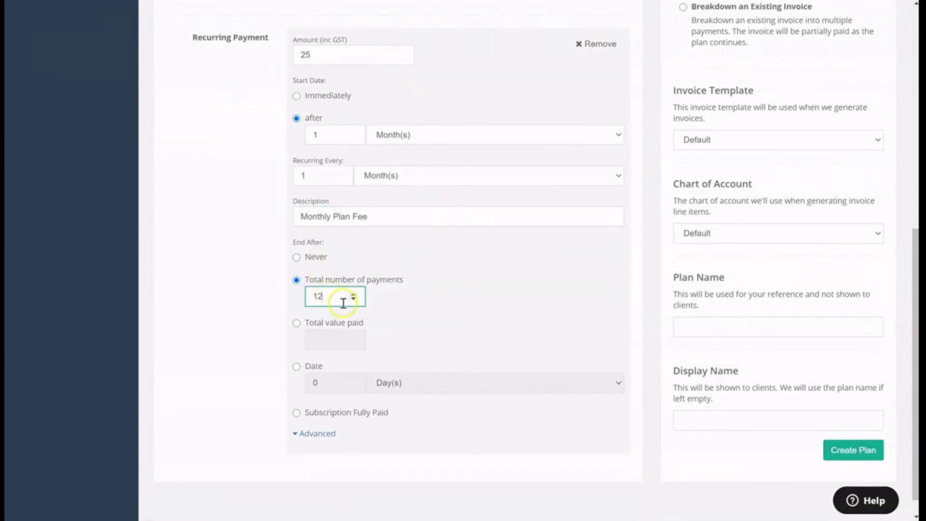
scroll(345, 303, "down", 1)
scroll(723, 327, "up", 5)
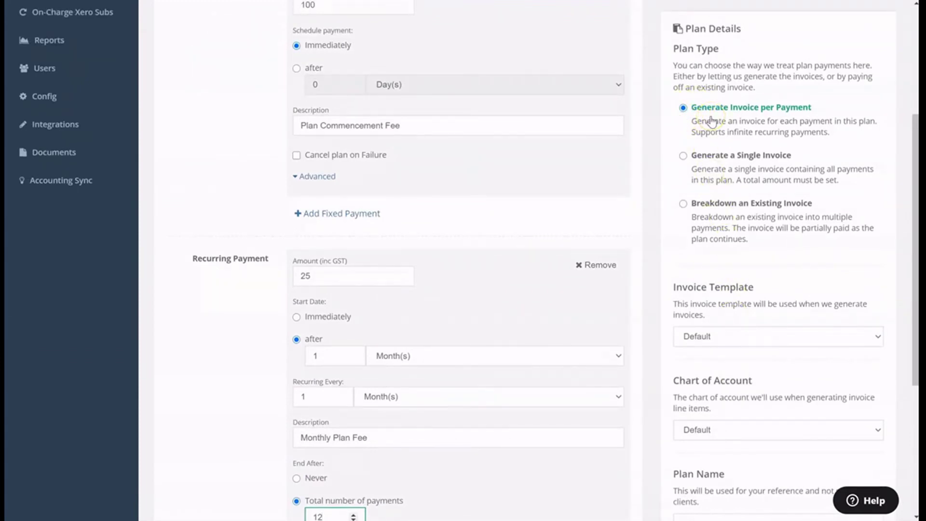
Step: Generate an invoice per payment with the Standard template and Default chart of account
left_click(683, 109)
scroll(684, 120, "down", 3)
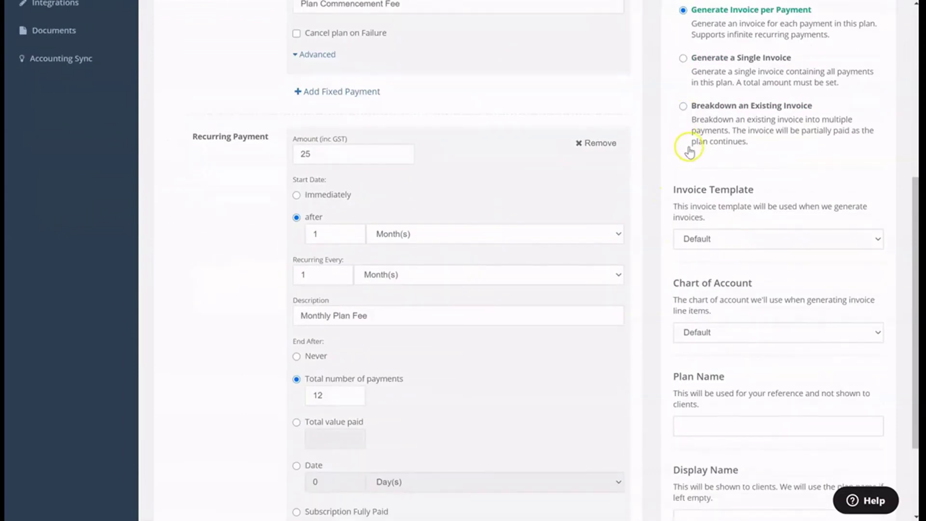
left_click(703, 238)
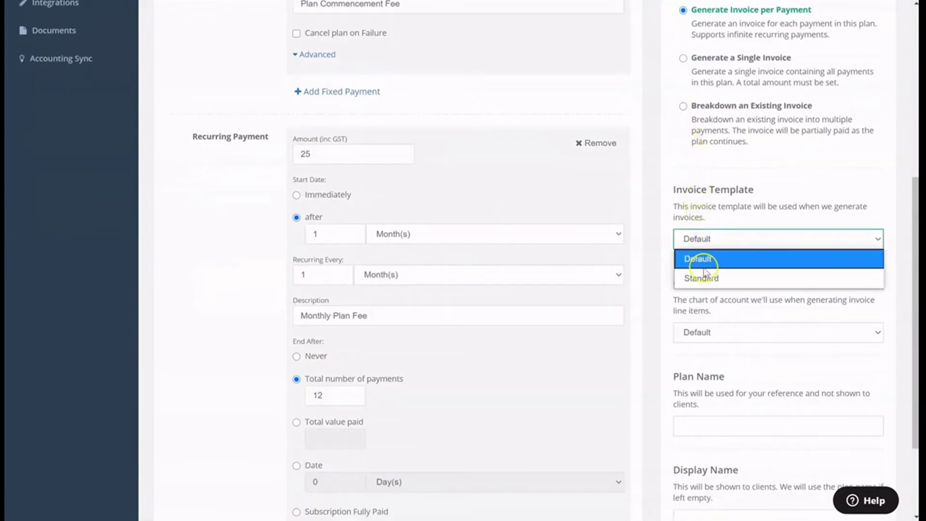
left_click(704, 275)
left_click(699, 333)
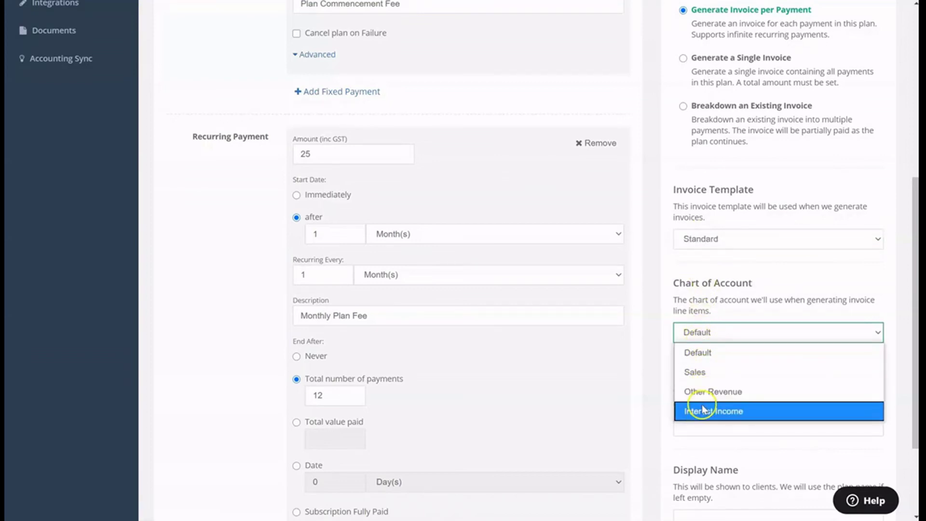
left_click(694, 353)
Step: Name the plan and display name 'Pro Level Plan' and create it
scroll(693, 359, "down", 3)
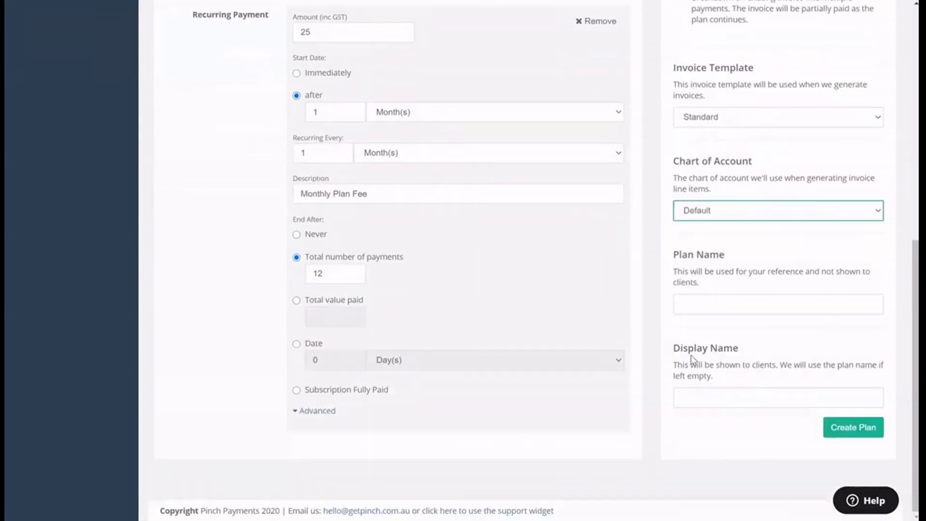
left_click(688, 303)
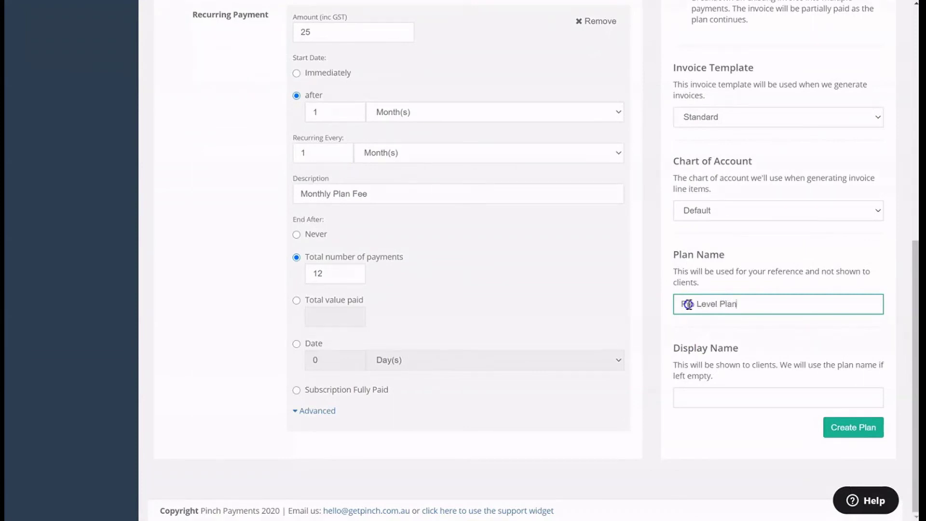
key("Tab")
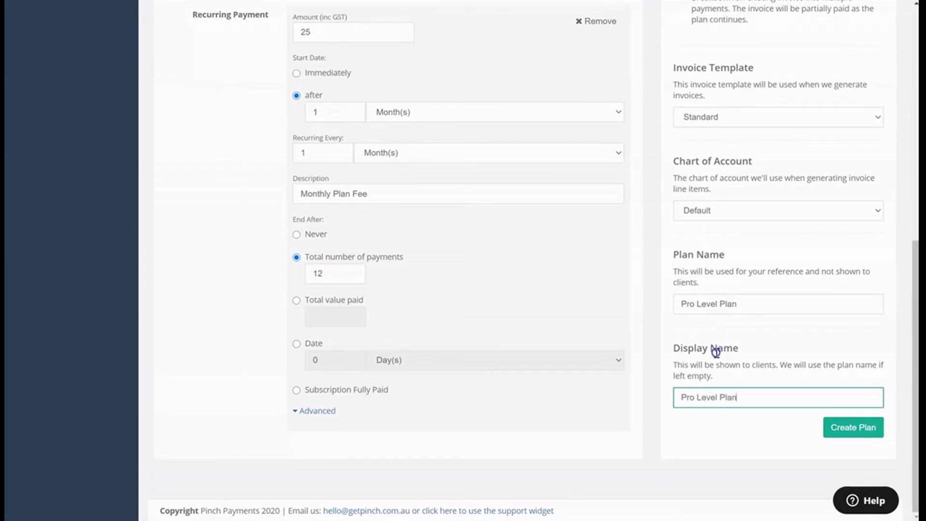
left_click(852, 432)
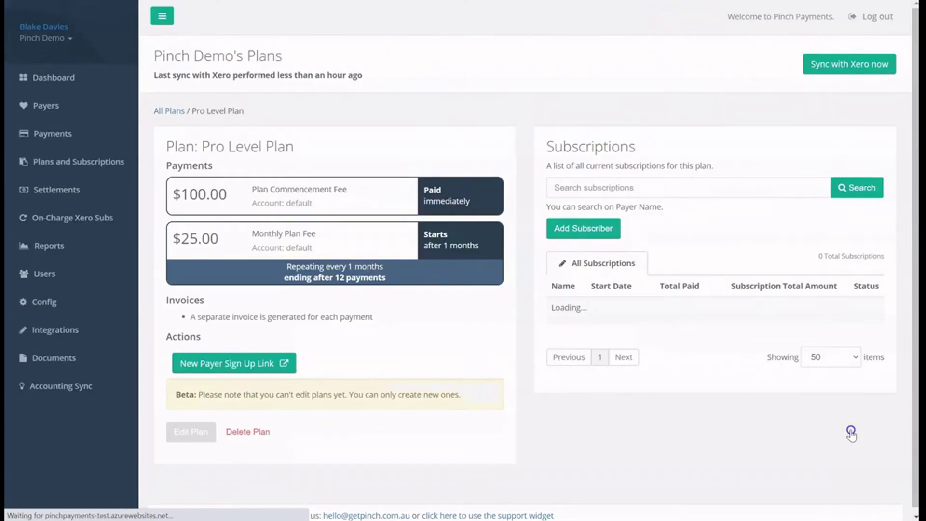
left_click(720, 365)
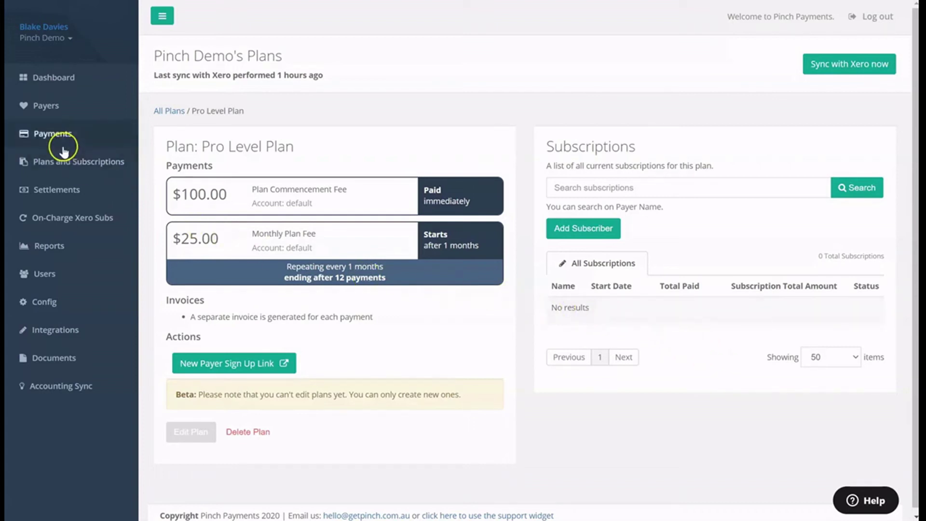
left_click(61, 162)
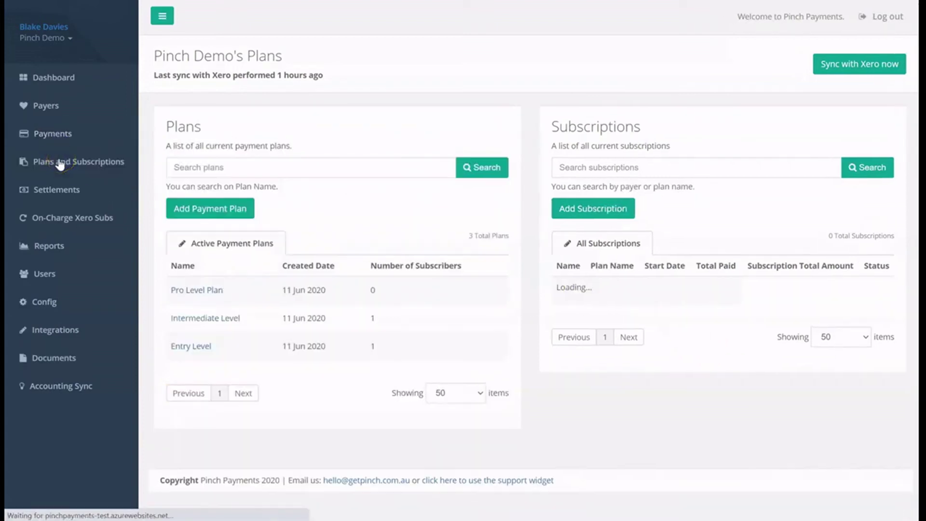
left_click(205, 292)
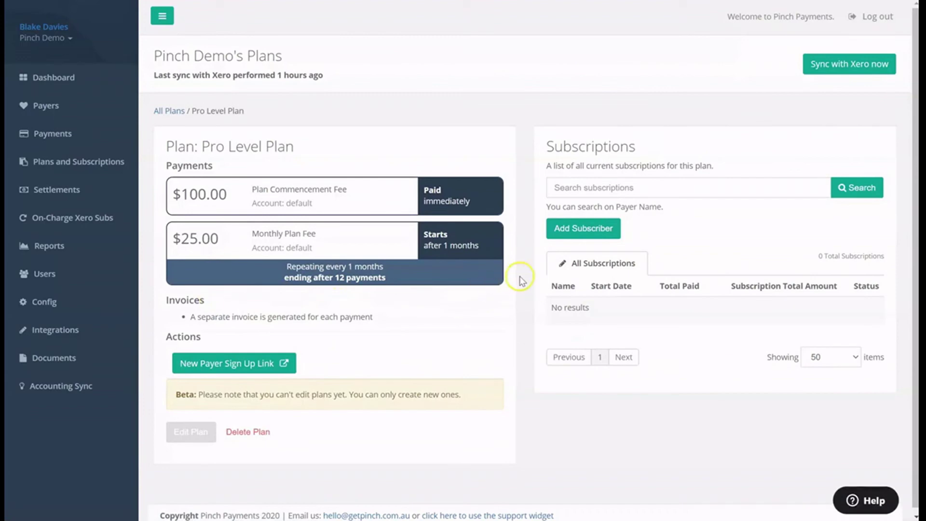
left_click(583, 235)
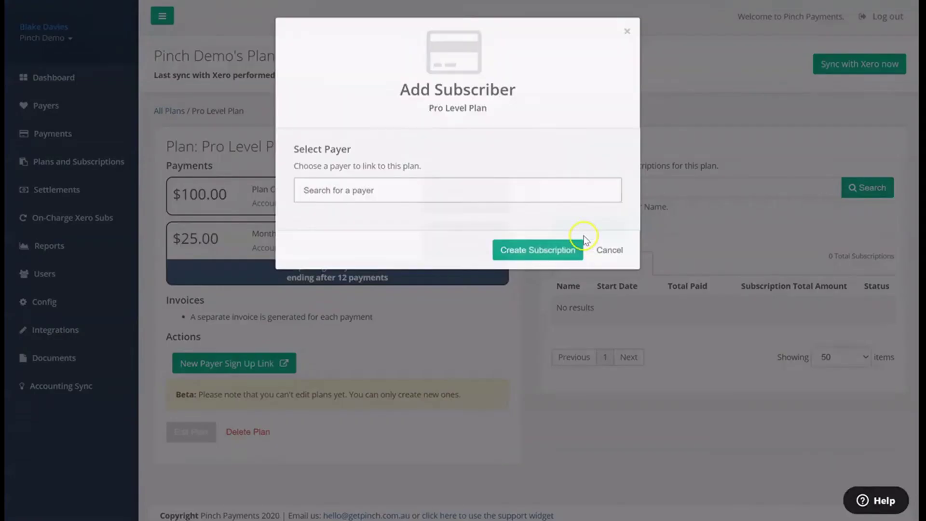
left_click(511, 191)
left_click(559, 163)
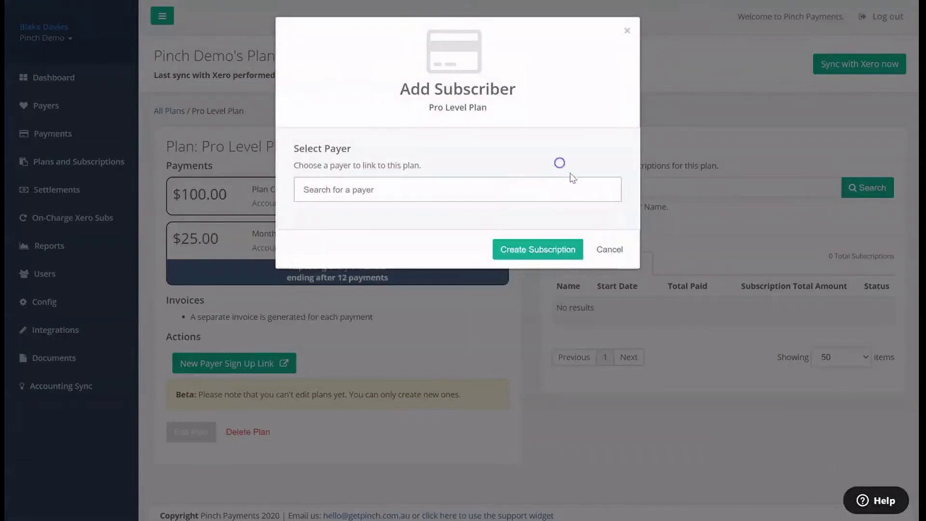
left_click(611, 249)
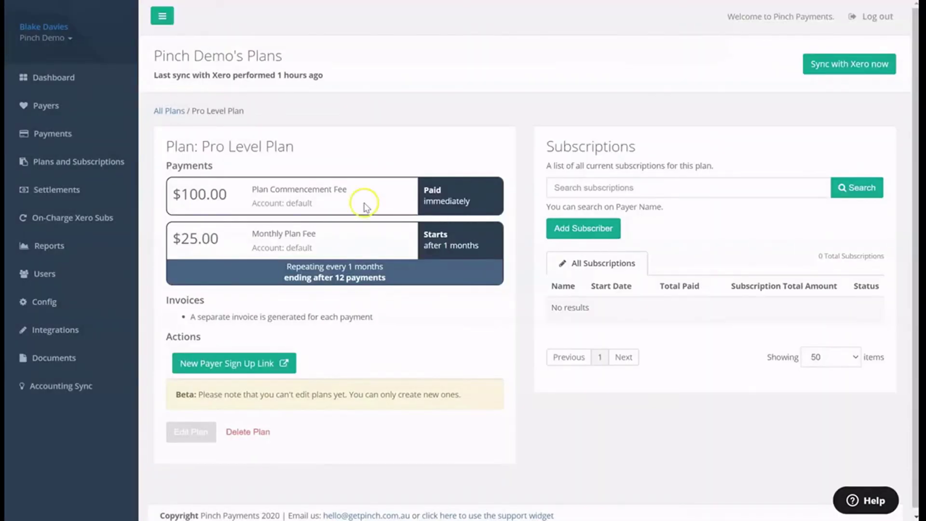
Step: Open the Class Aptent Foundation payer's details from the Payers list
left_click(51, 108)
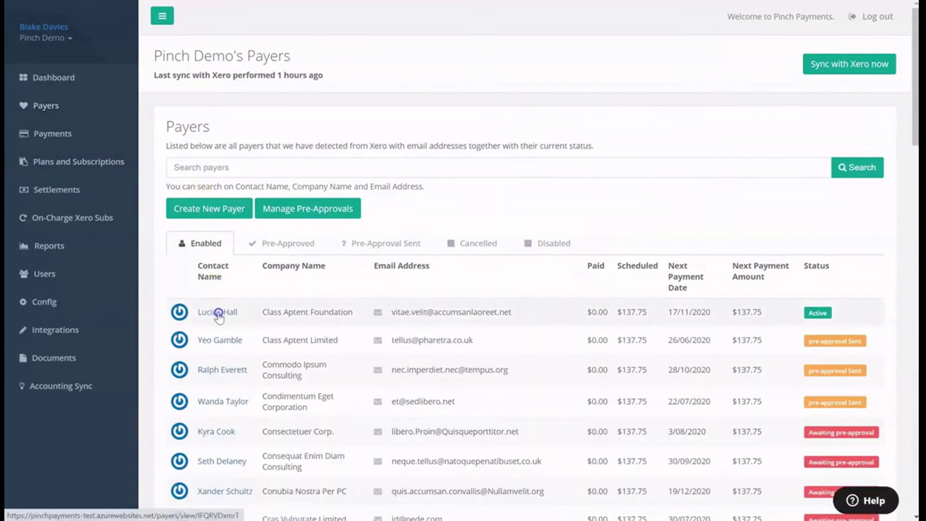
left_click(218, 312)
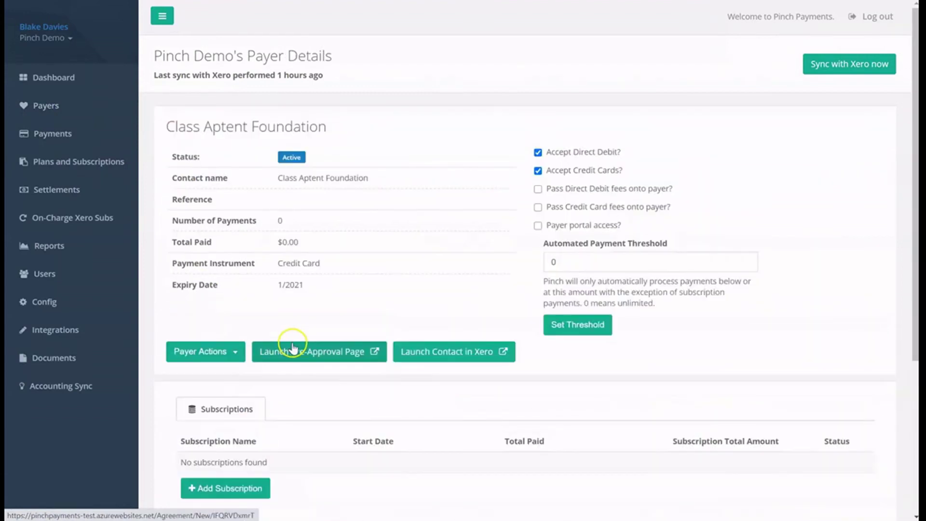
scroll(306, 351, "down", 3)
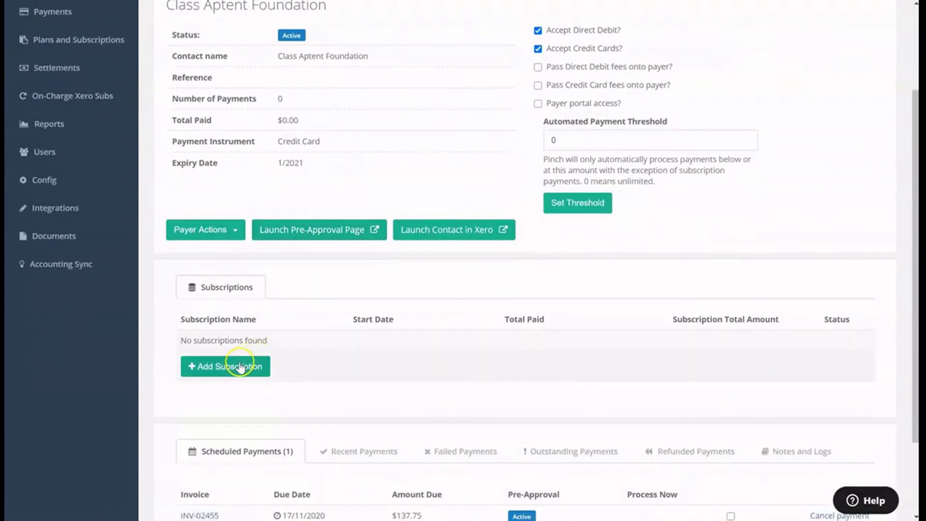
Step: Create a Pro Level Plan subscription for this payer starting 12 June 2020
left_click(238, 366)
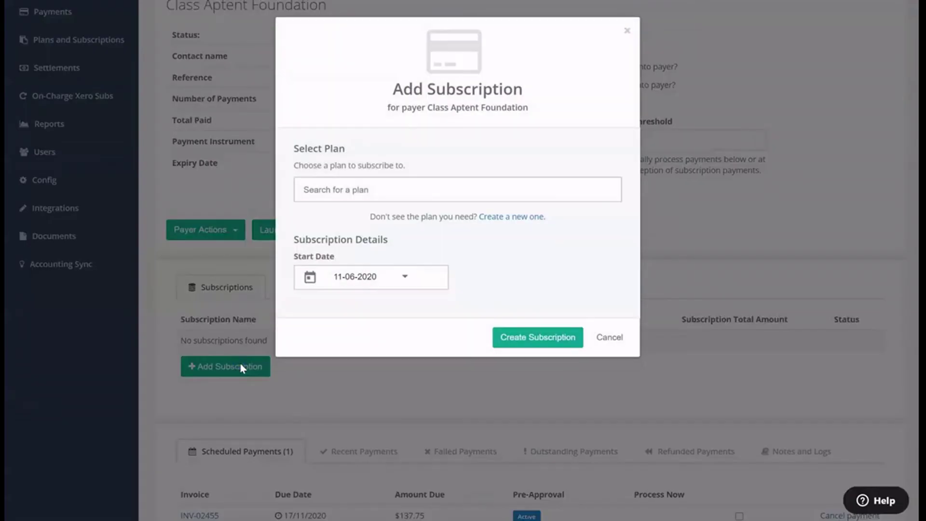
left_click(333, 191)
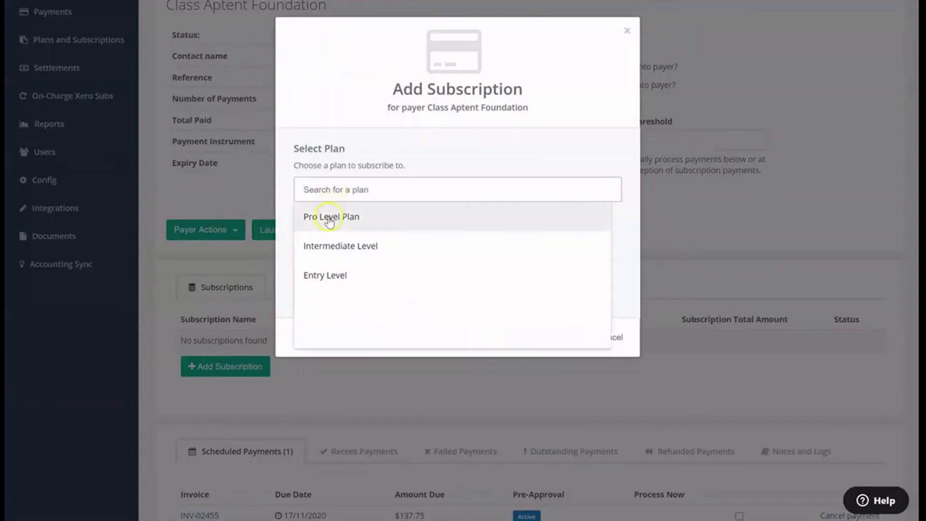
left_click(329, 219)
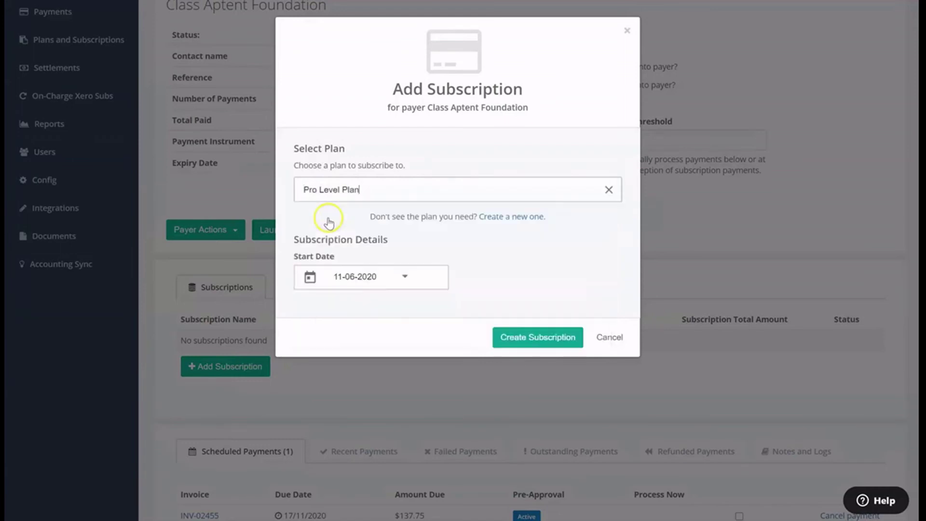
left_click(403, 278)
left_click(478, 381)
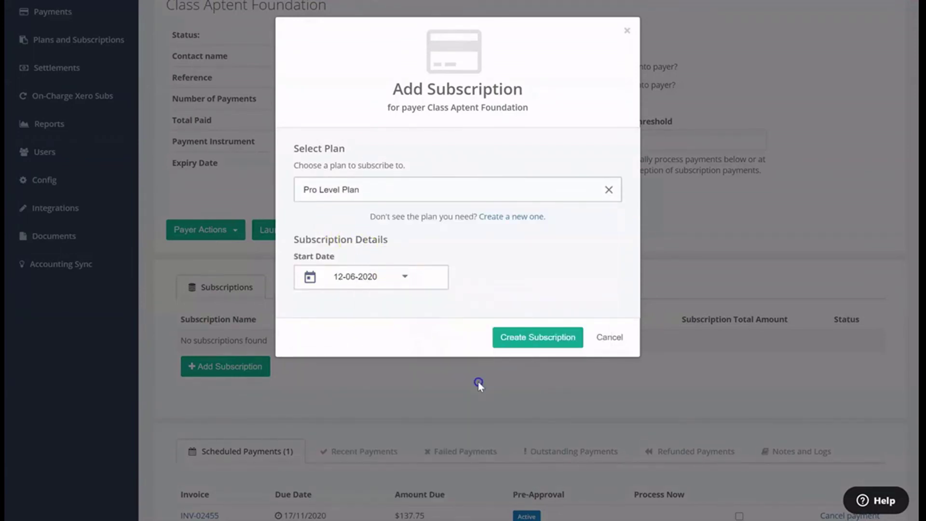
left_click(533, 341)
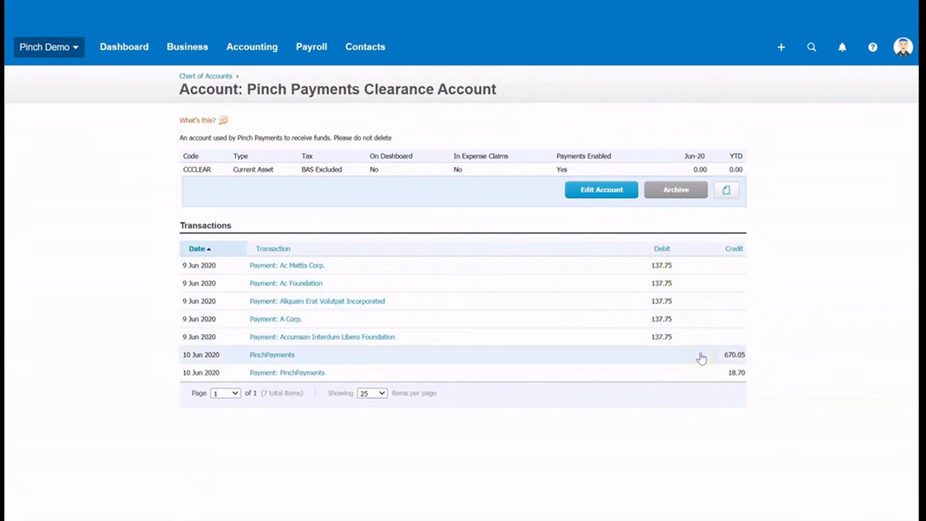
Step: Review the Pinch Payments Clearance Account transactions, then go to Accounting > Bank accounts
left_click(701, 375)
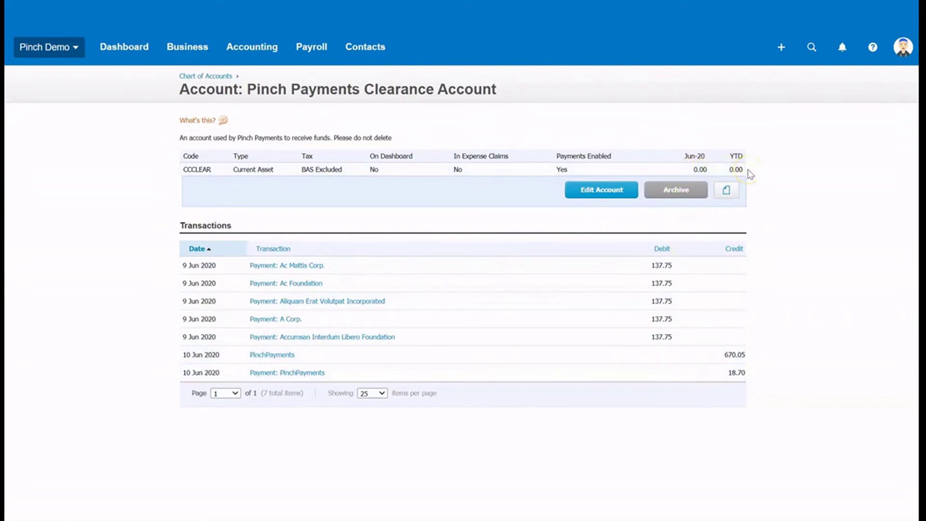
left_click(703, 356)
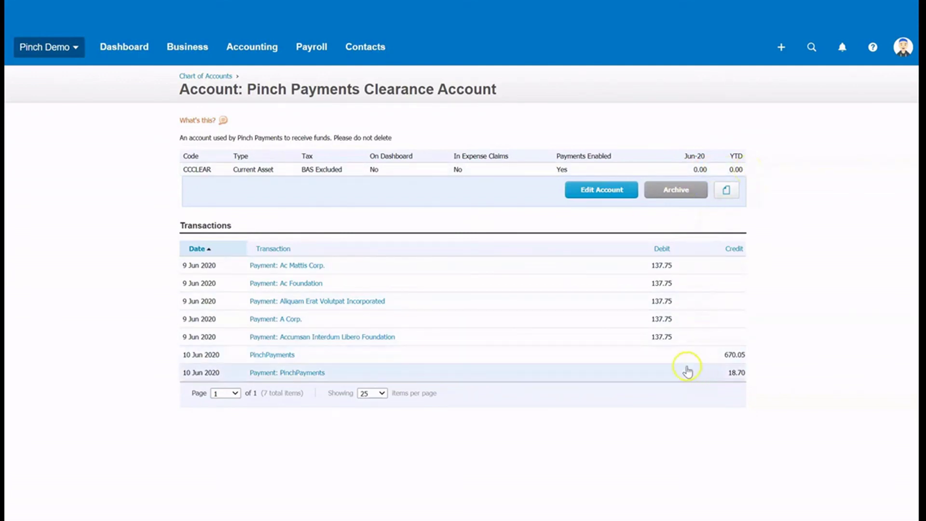
left_click(667, 265)
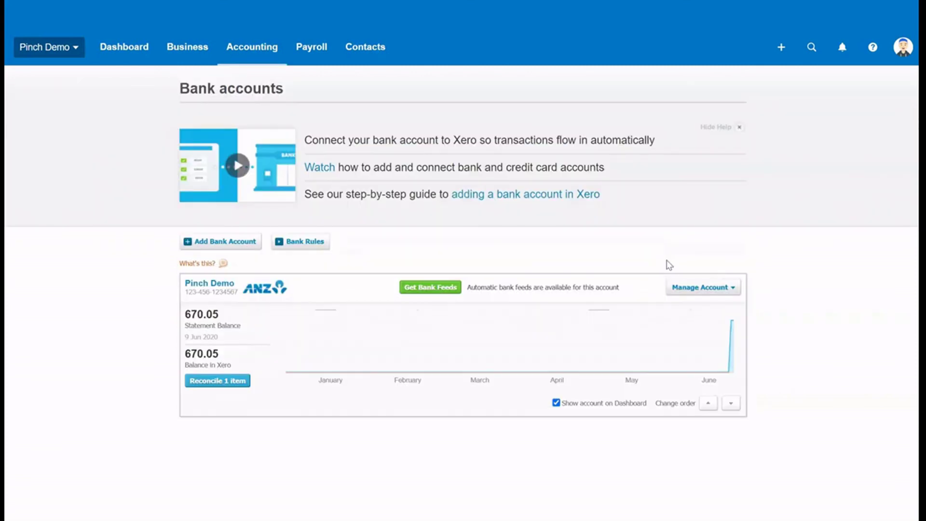
Step: Reconcile the one outstanding Pinch Demo item by accepting the suggested 670.05 match
left_click(221, 381)
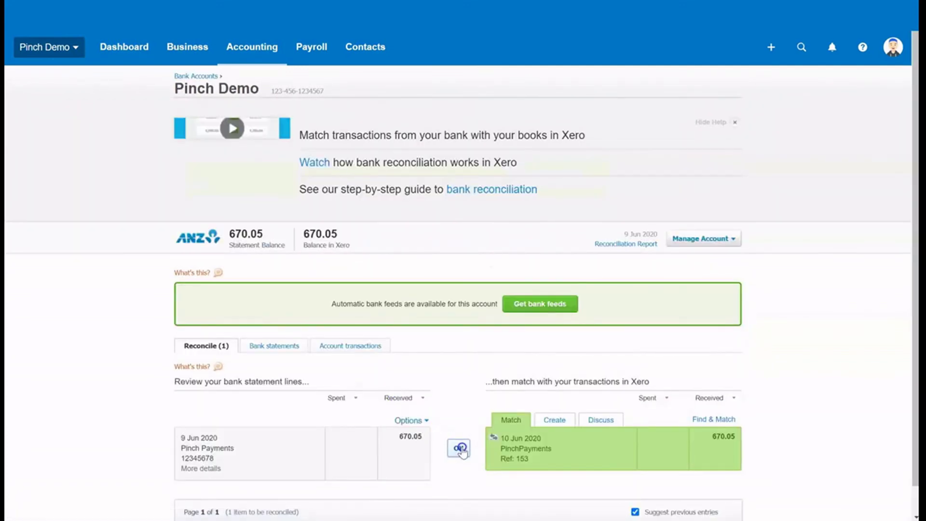
left_click(460, 449)
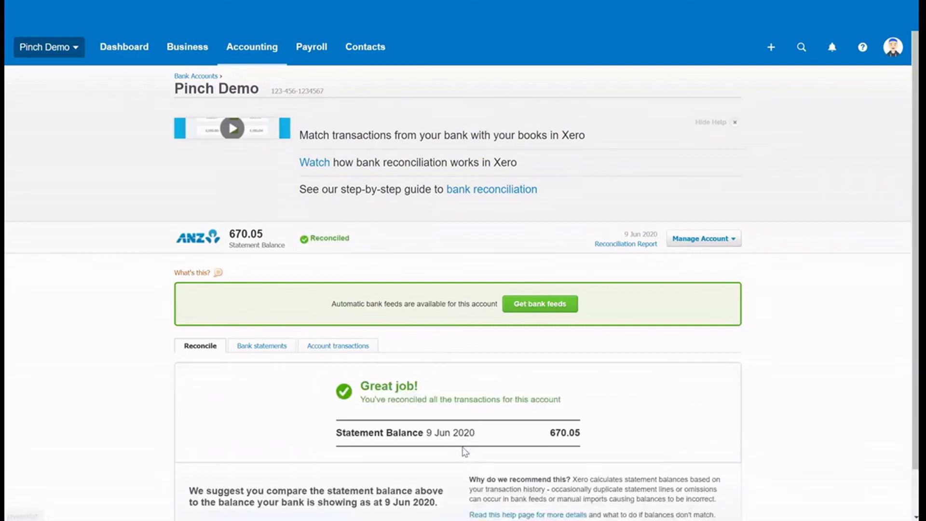